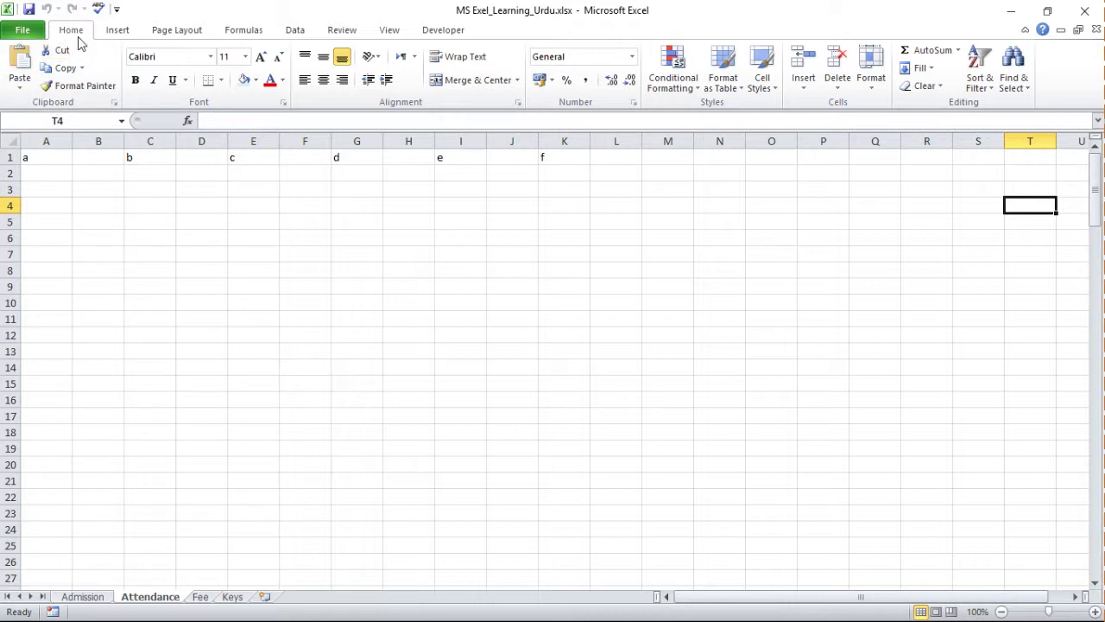
click(126, 36)
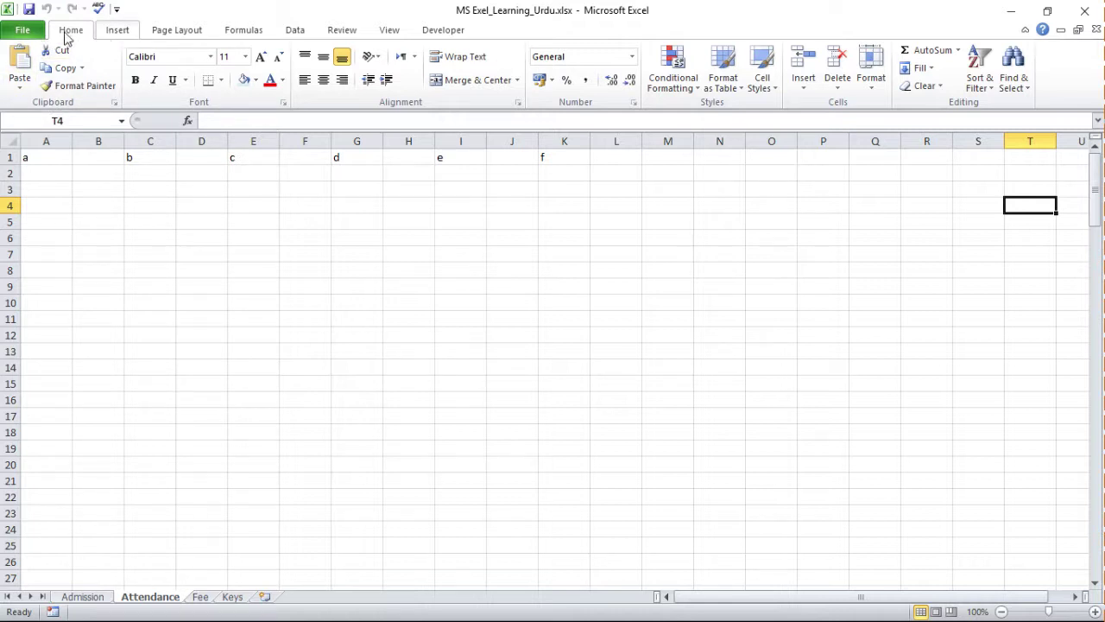
click(164, 34)
click(70, 31)
Put cell T4 into edit mode to examine the cell mode indicator, leaving the cell empty
click(521, 123)
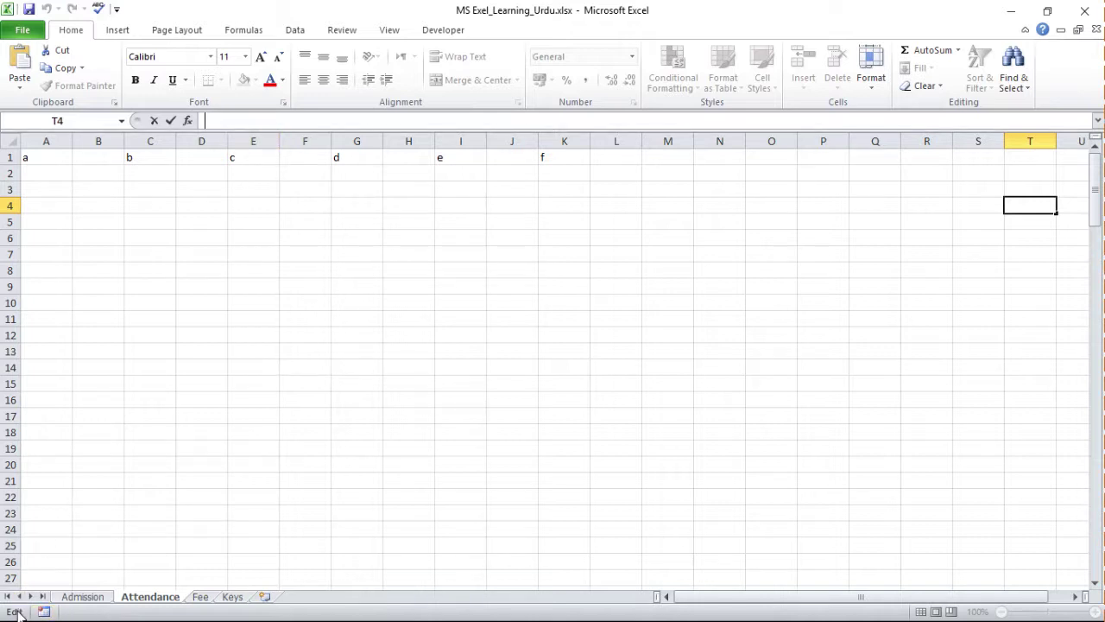
mouse_move(17, 609)
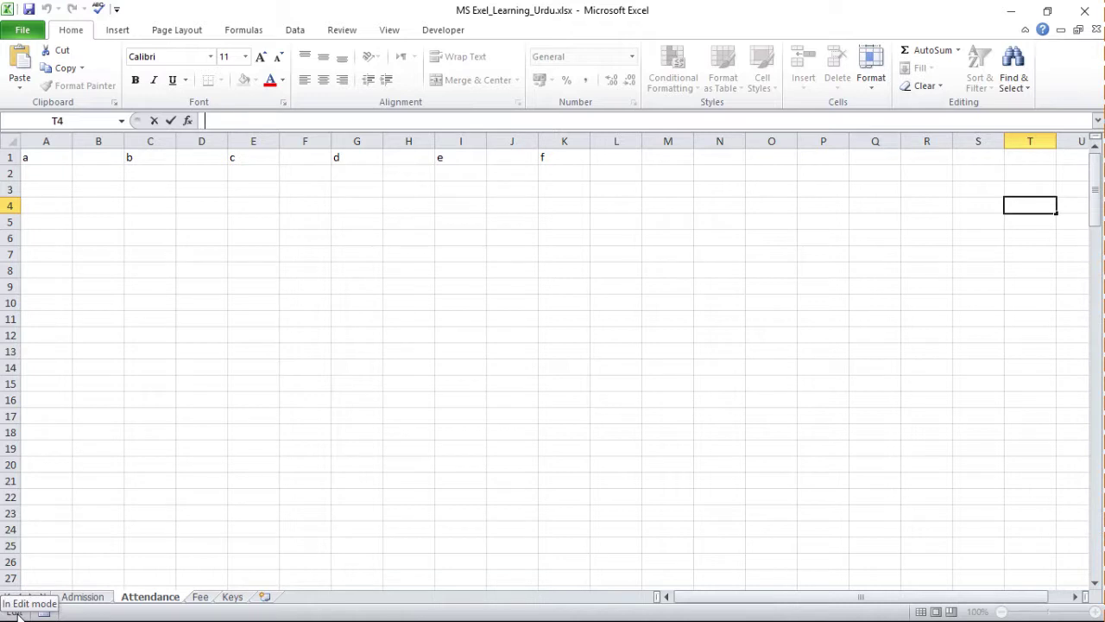
key(Return)
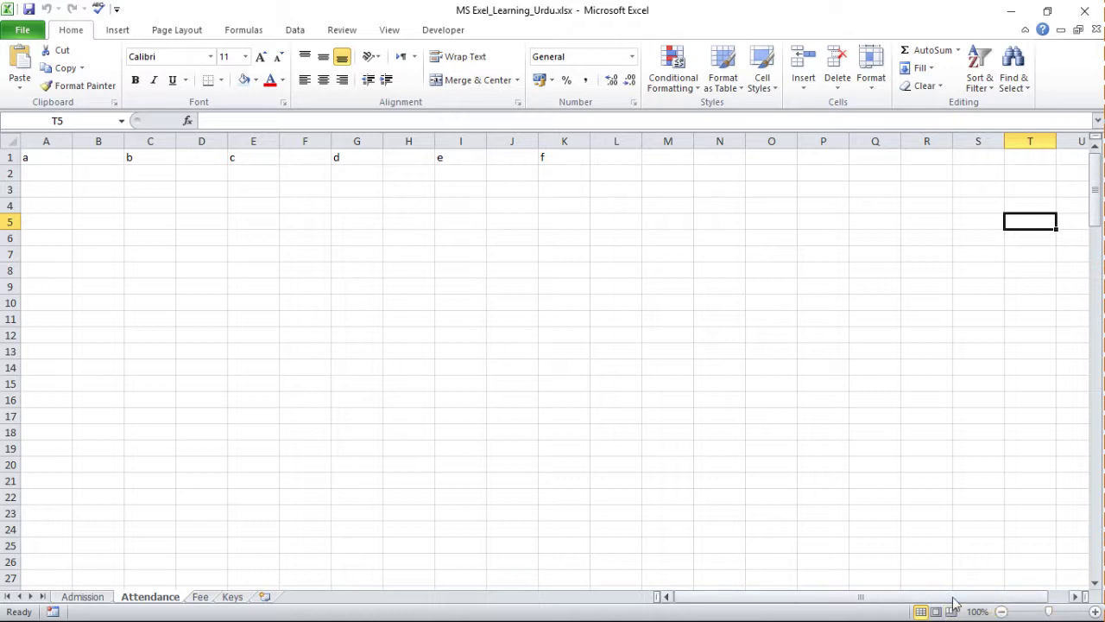
Select cell H9, the entire column H and the entire row 5 to examine their headings, finishing on cell D5
click(560, 363)
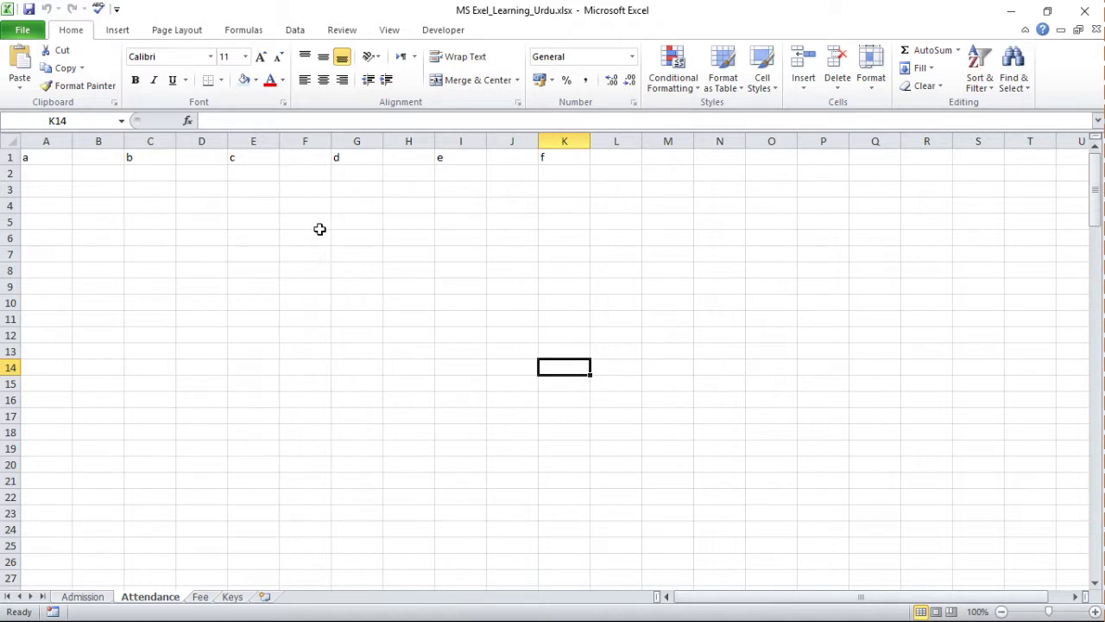
click(403, 286)
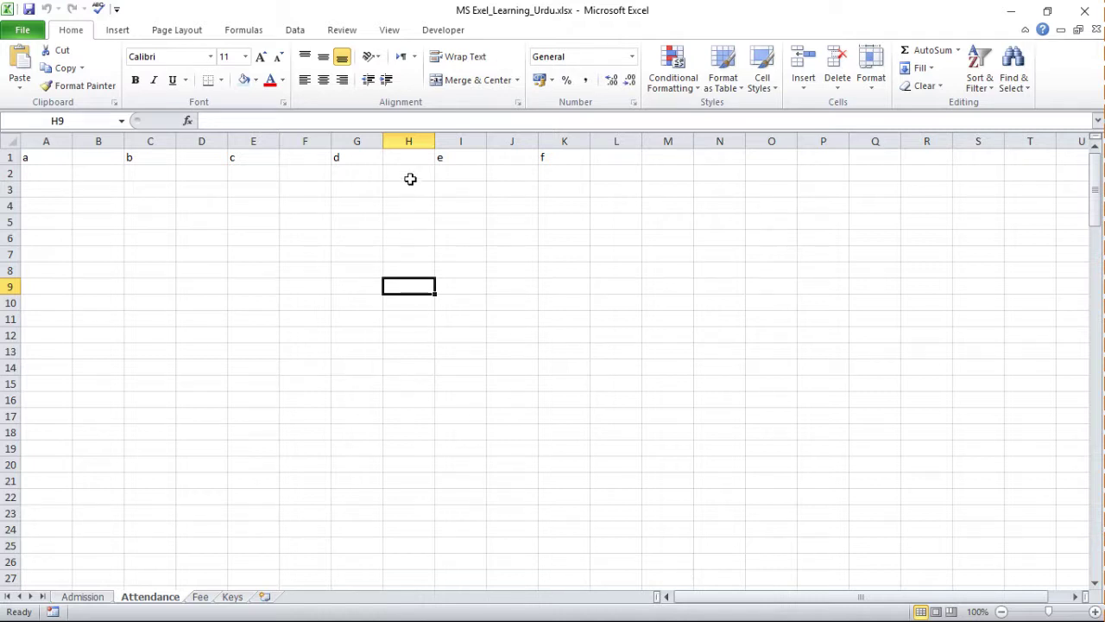
click(409, 141)
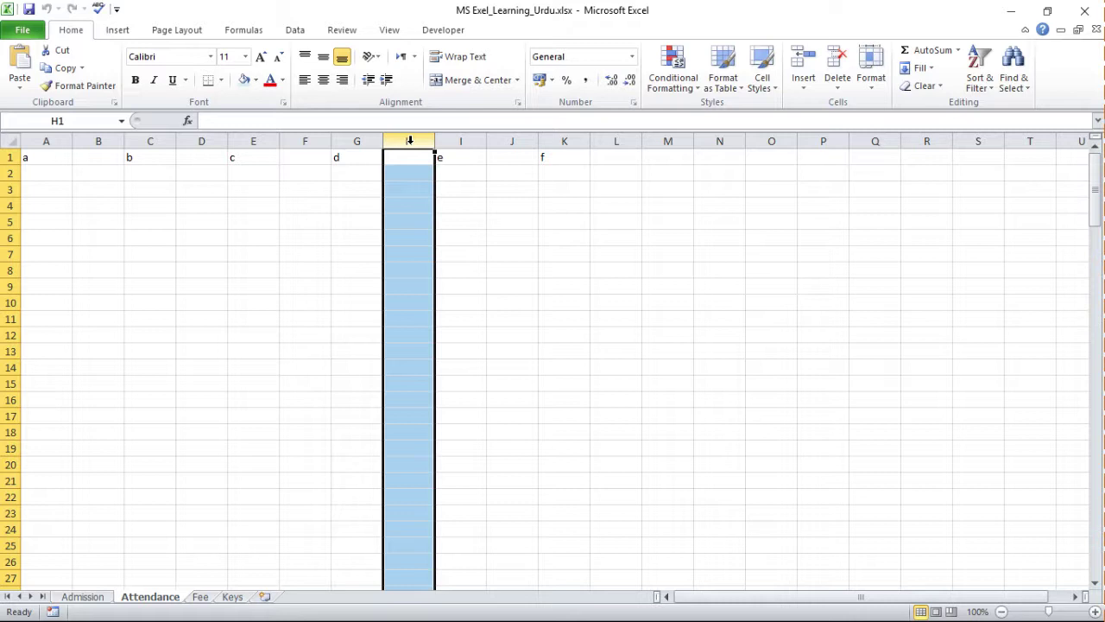
click(113, 223)
click(10, 221)
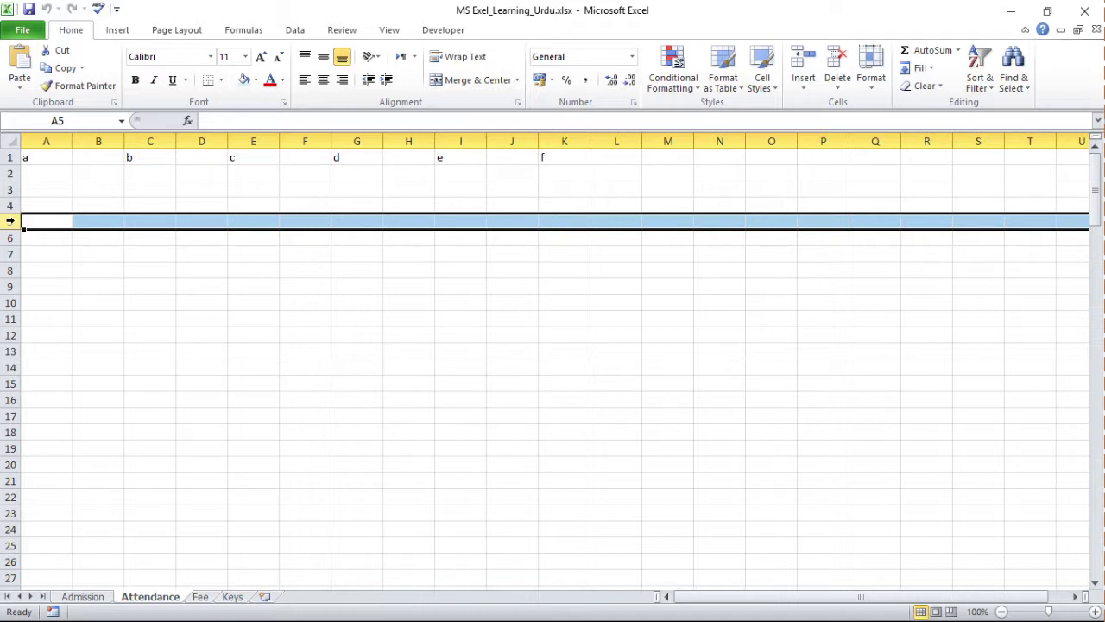
click(217, 227)
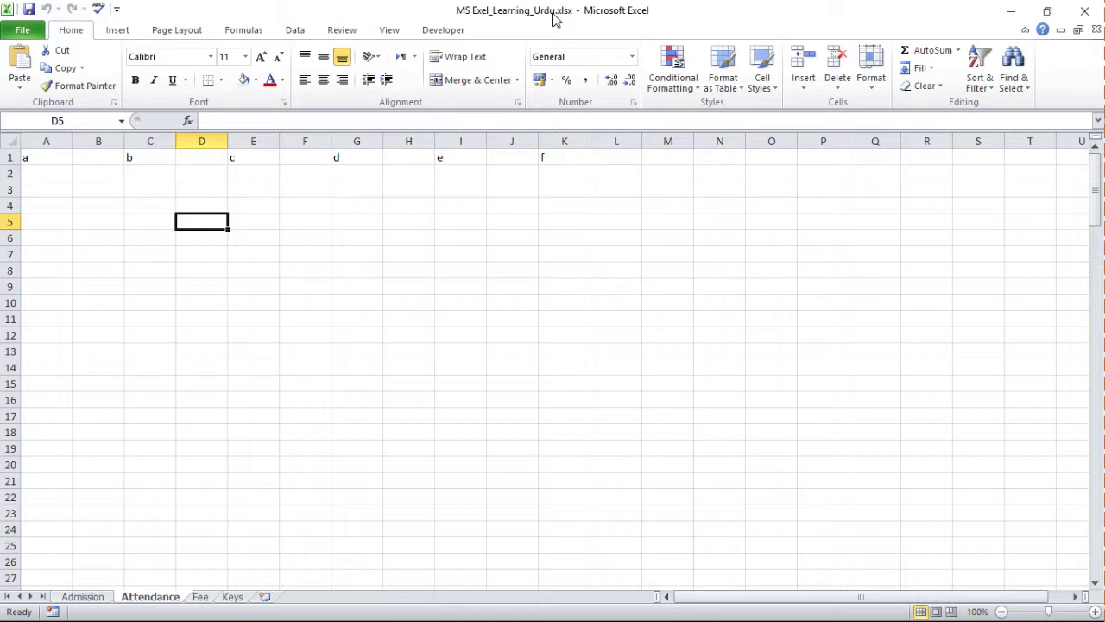
Rename the Admission sheet as Handouts
double_click(83, 597)
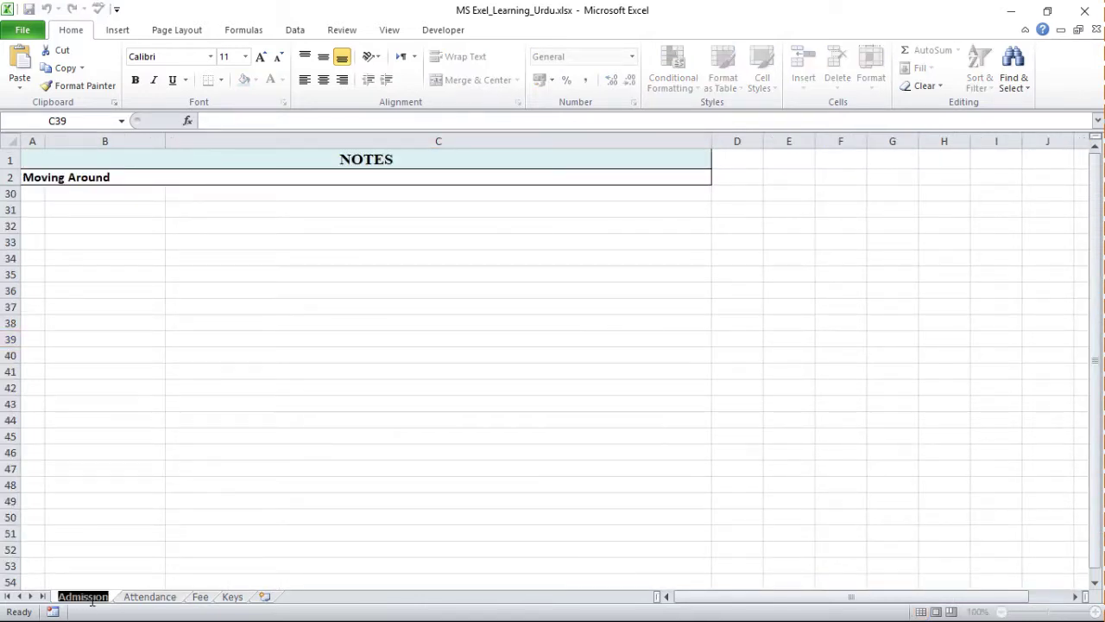
text(Han)
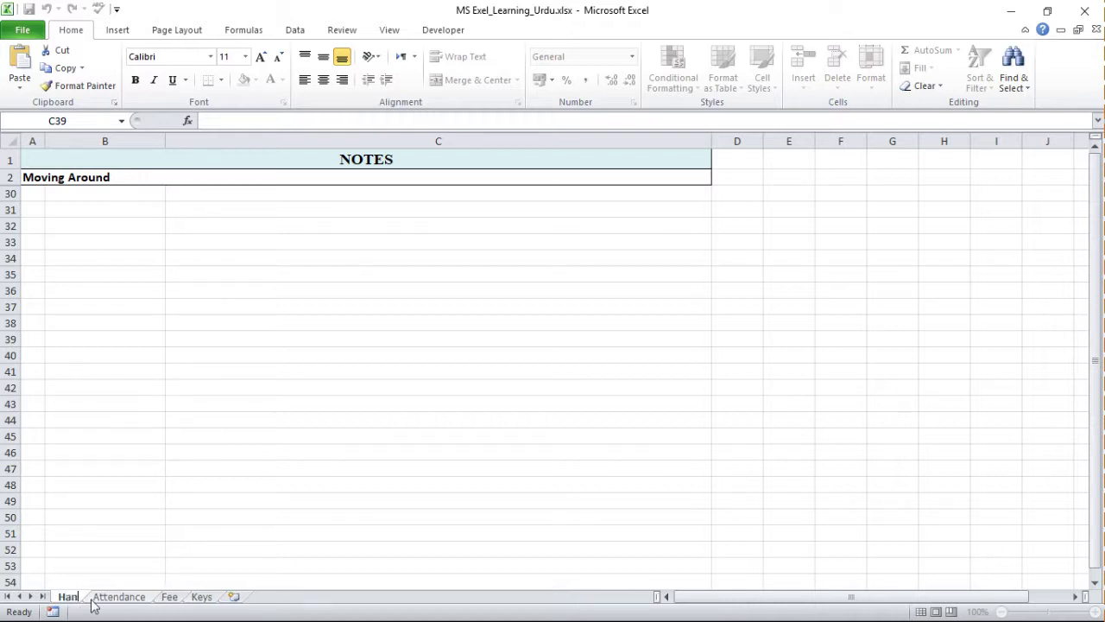
text(douts)
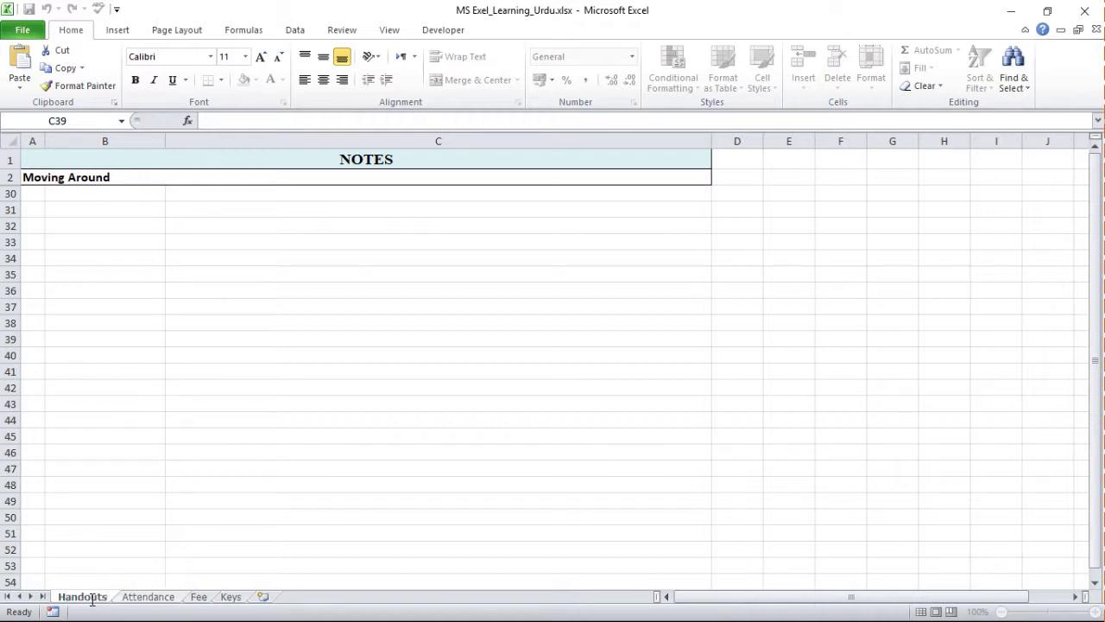
key(Return)
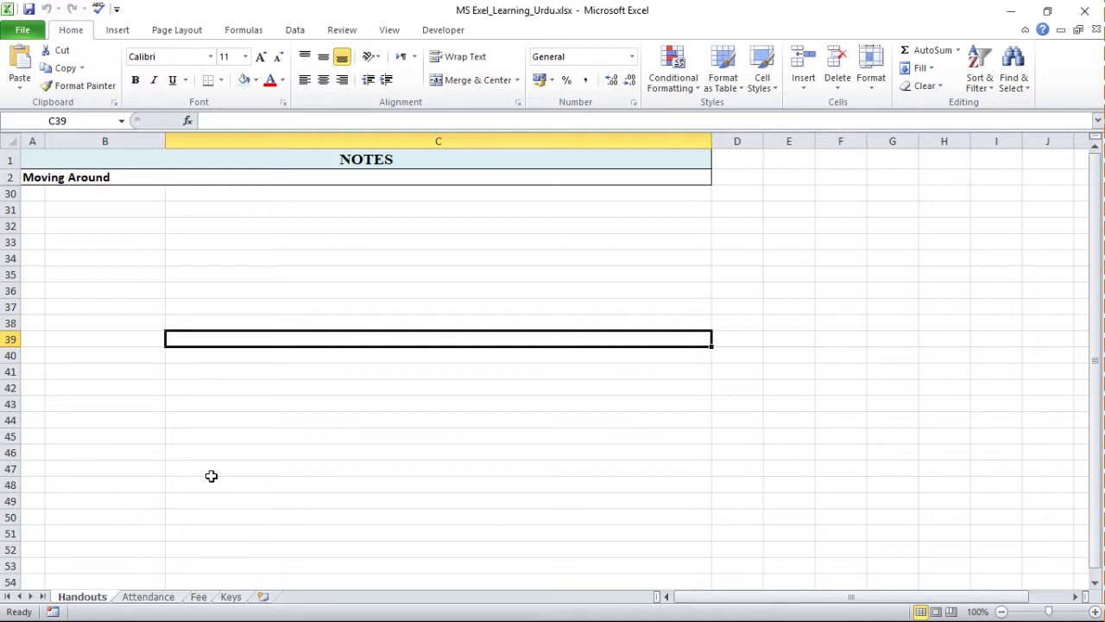
Switch between the Handouts and Attendance sheets, finishing on Attendance with cell R24 selected
click(149, 596)
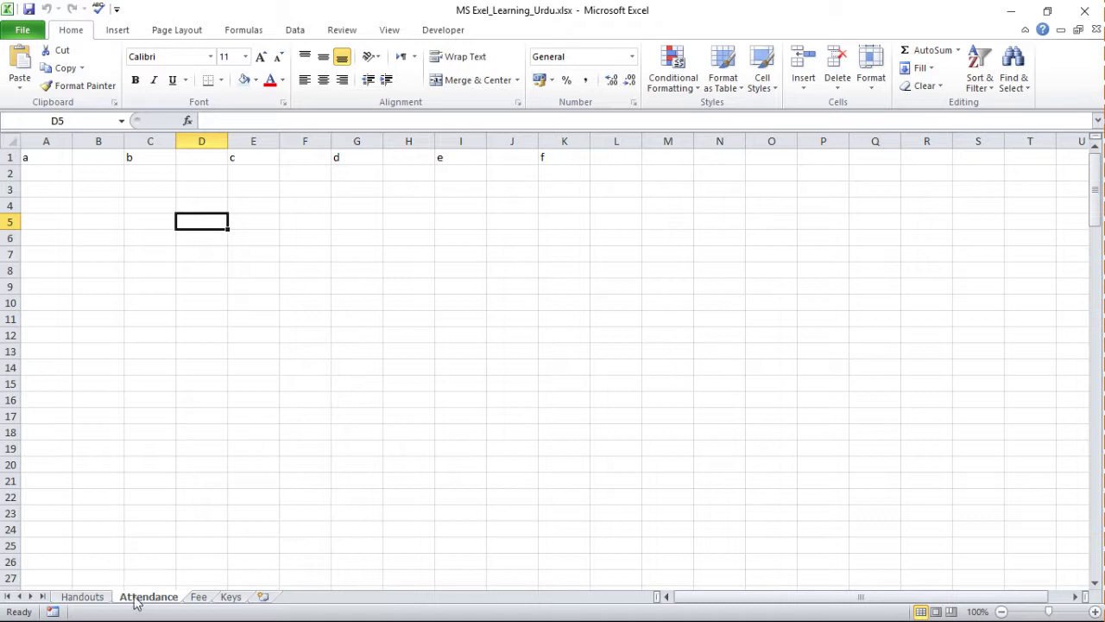
click(90, 602)
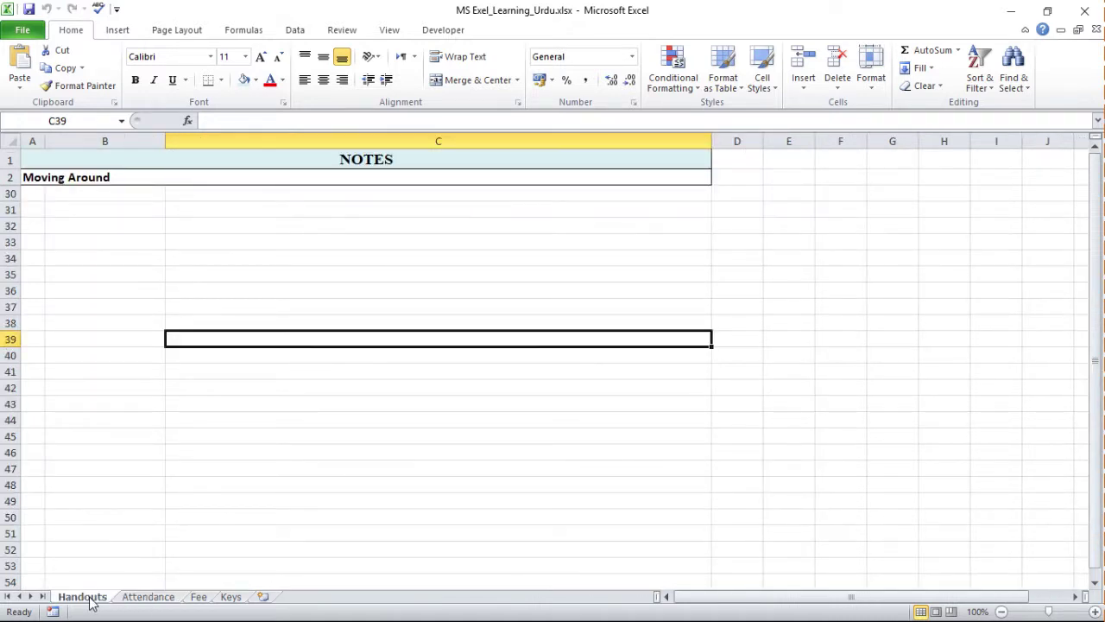
click(146, 603)
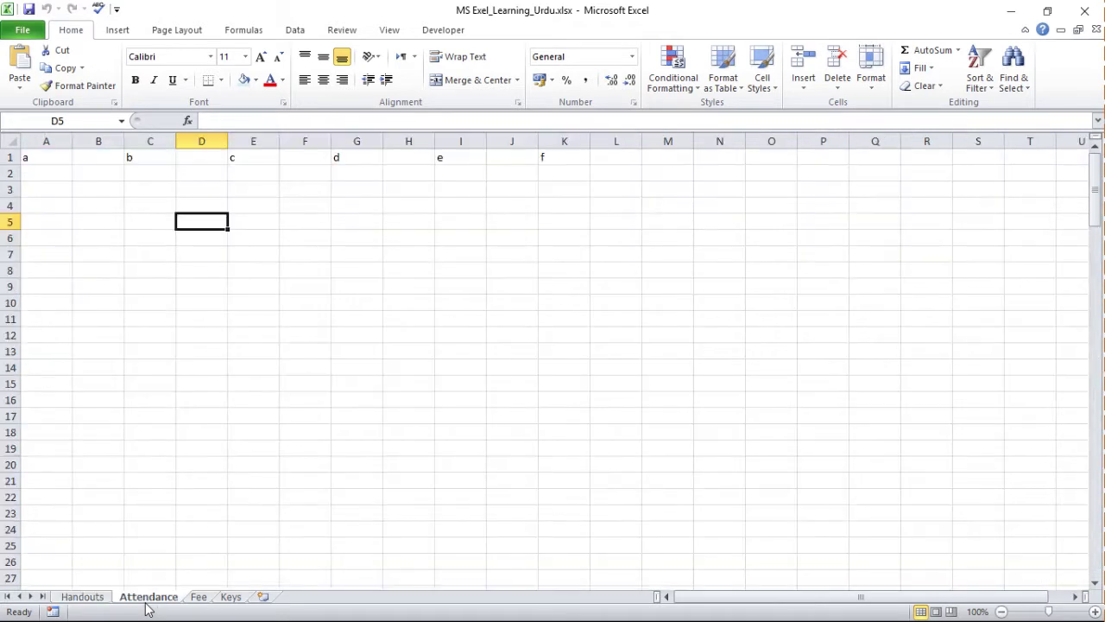
click(197, 548)
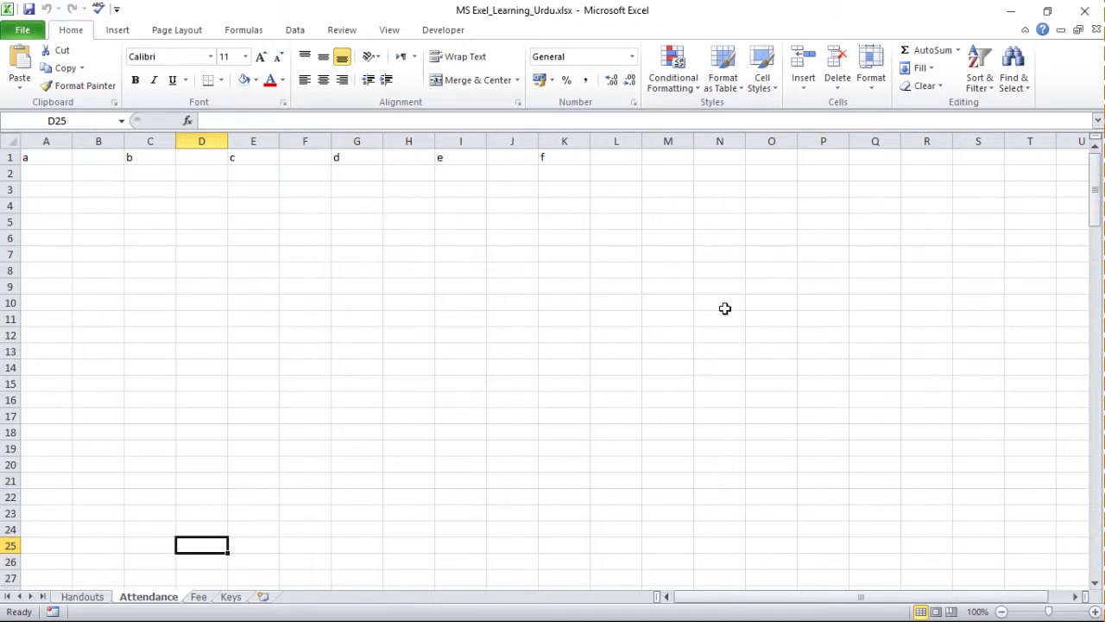
click(766, 287)
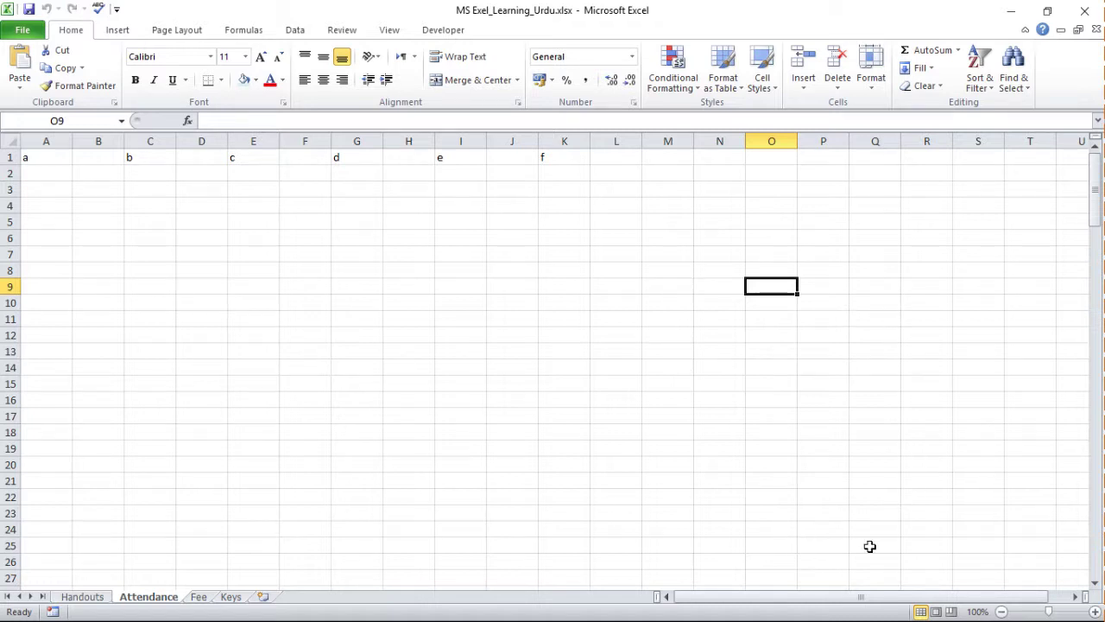
click(931, 529)
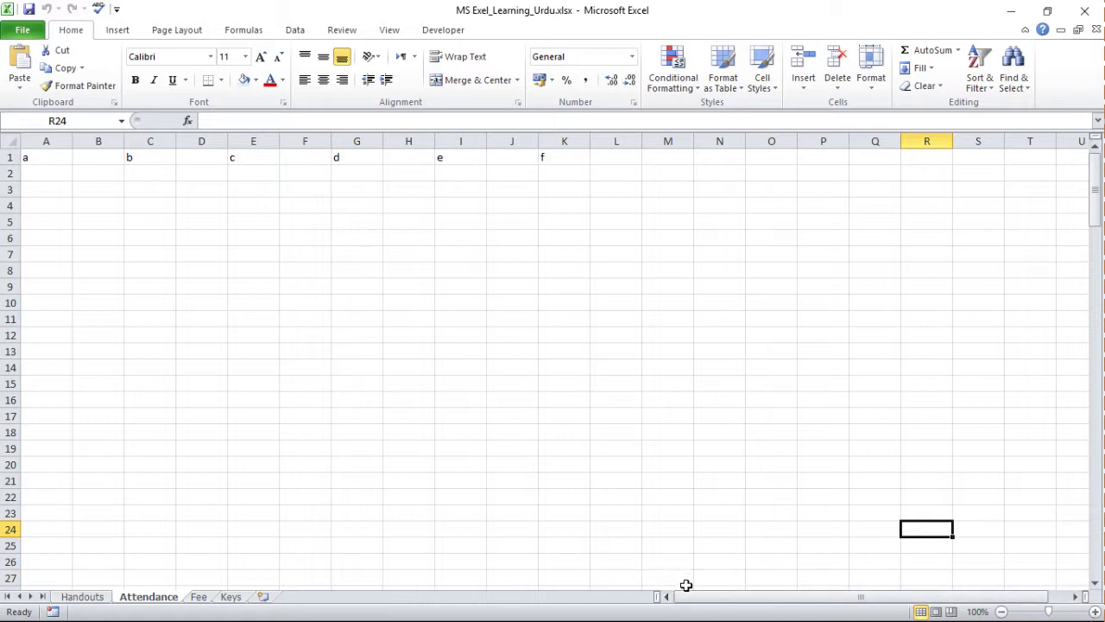
Look through the Attendance sheet's columns beyond column U and return to column A
click(1075, 598)
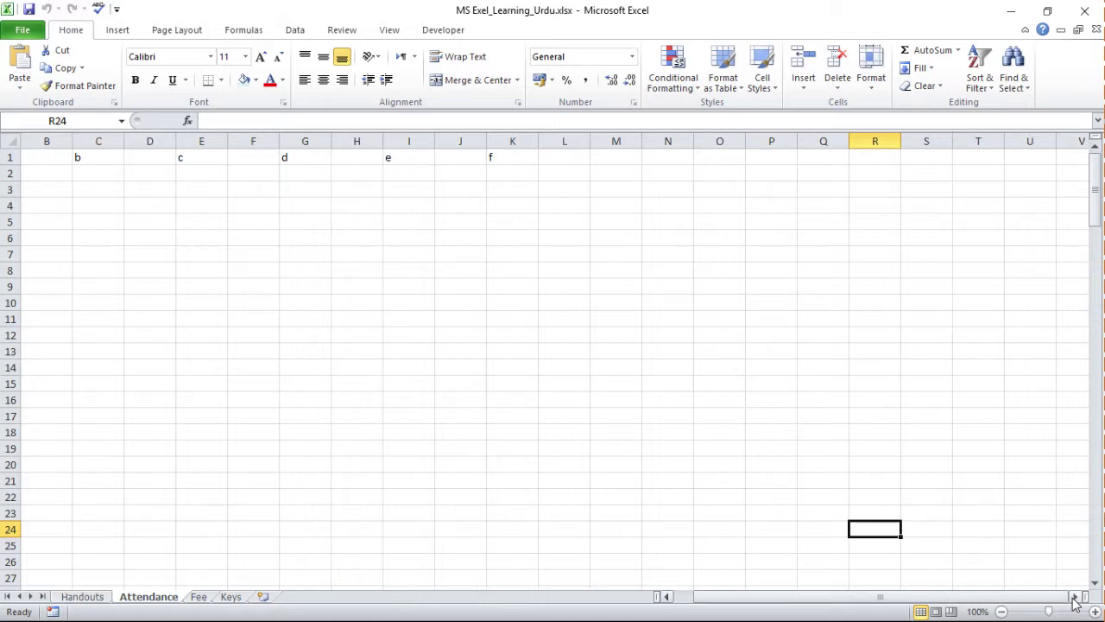
click(1075, 597)
click(1075, 598)
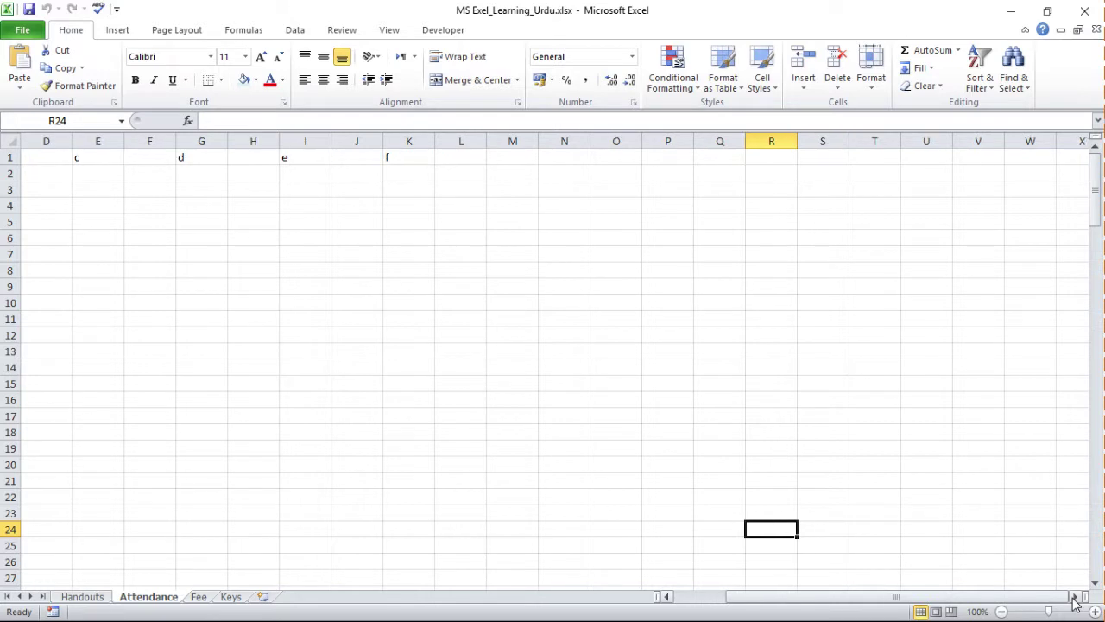
click(1075, 597)
click(1075, 598)
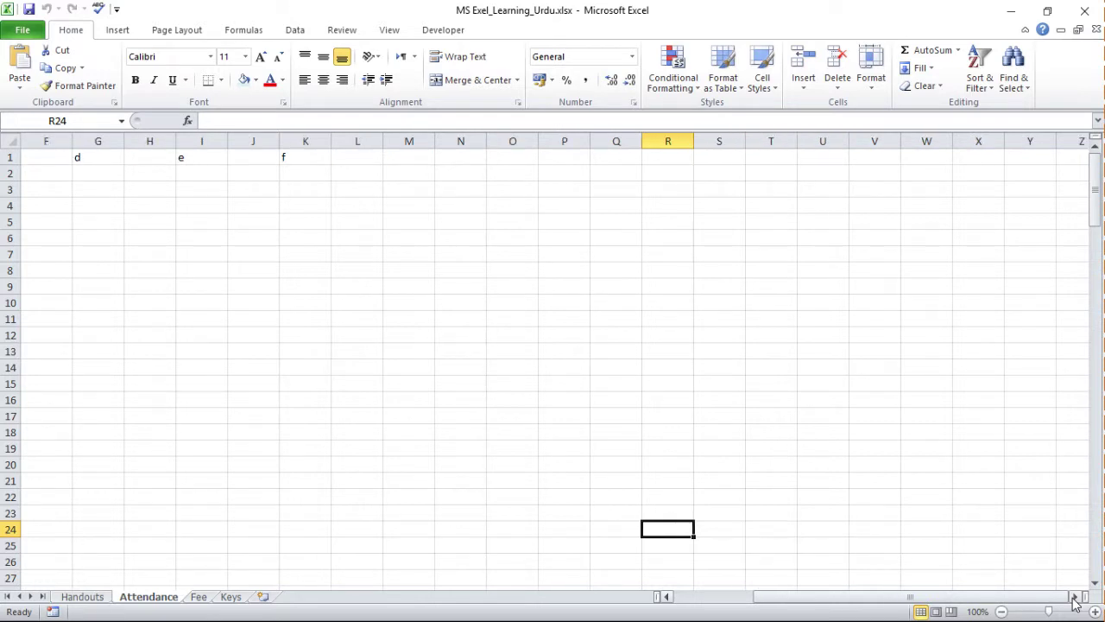
click(1075, 597)
click(1075, 597)
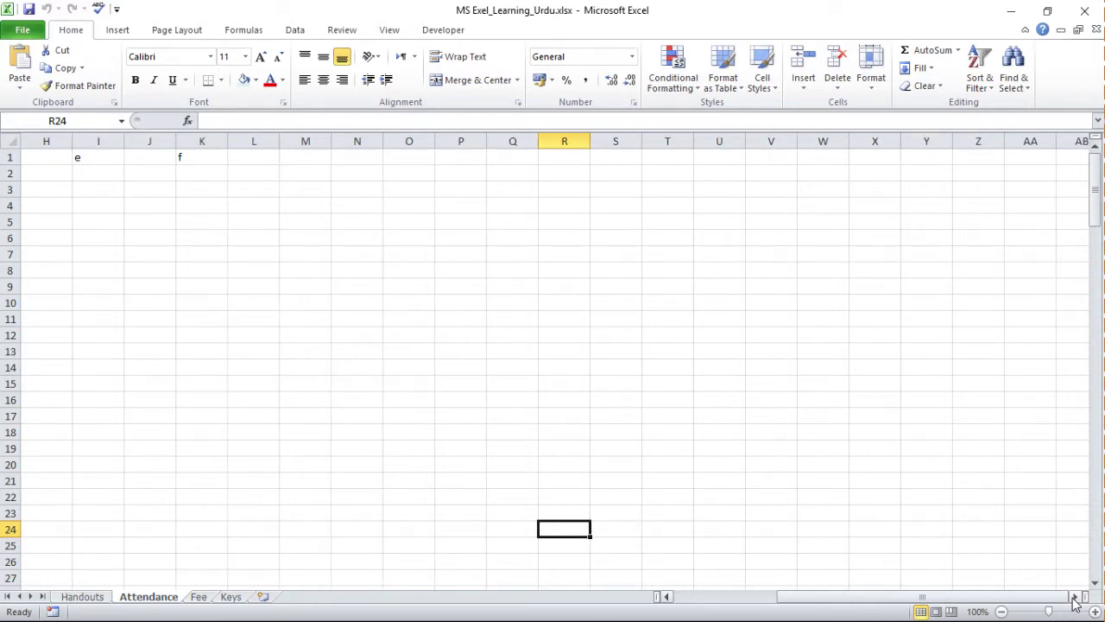
click(1075, 598)
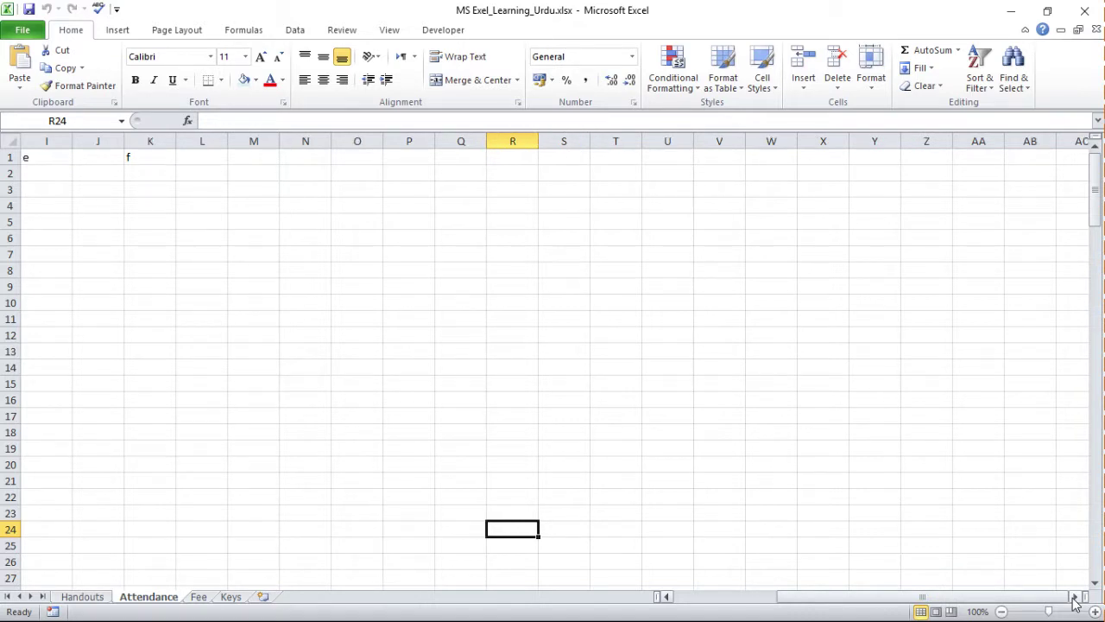
click(1075, 598)
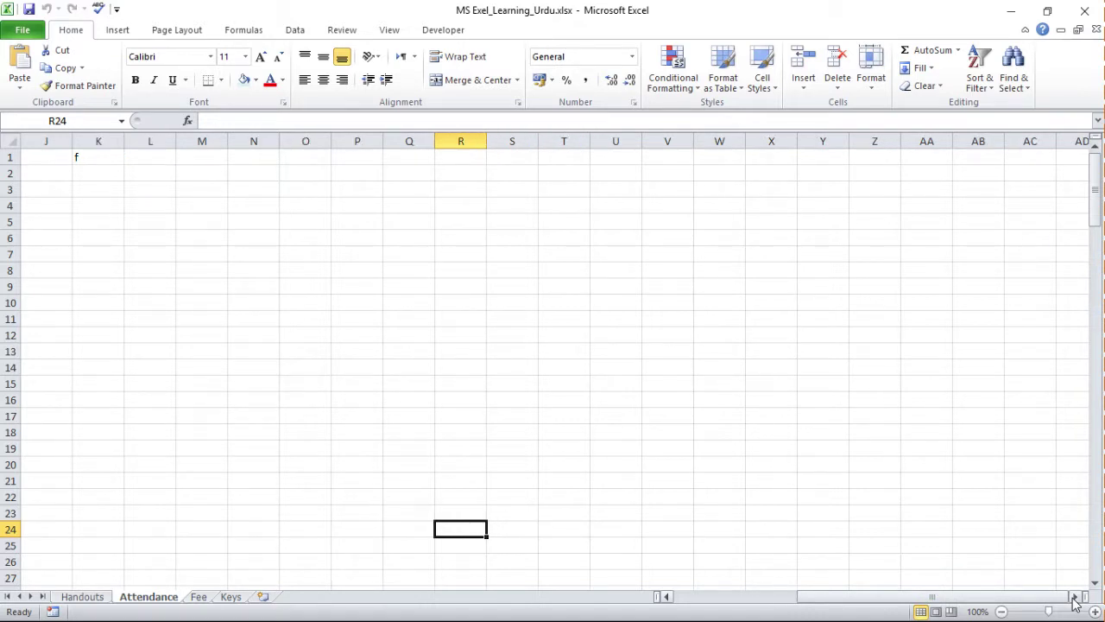
click(668, 596)
click(667, 596)
click(668, 597)
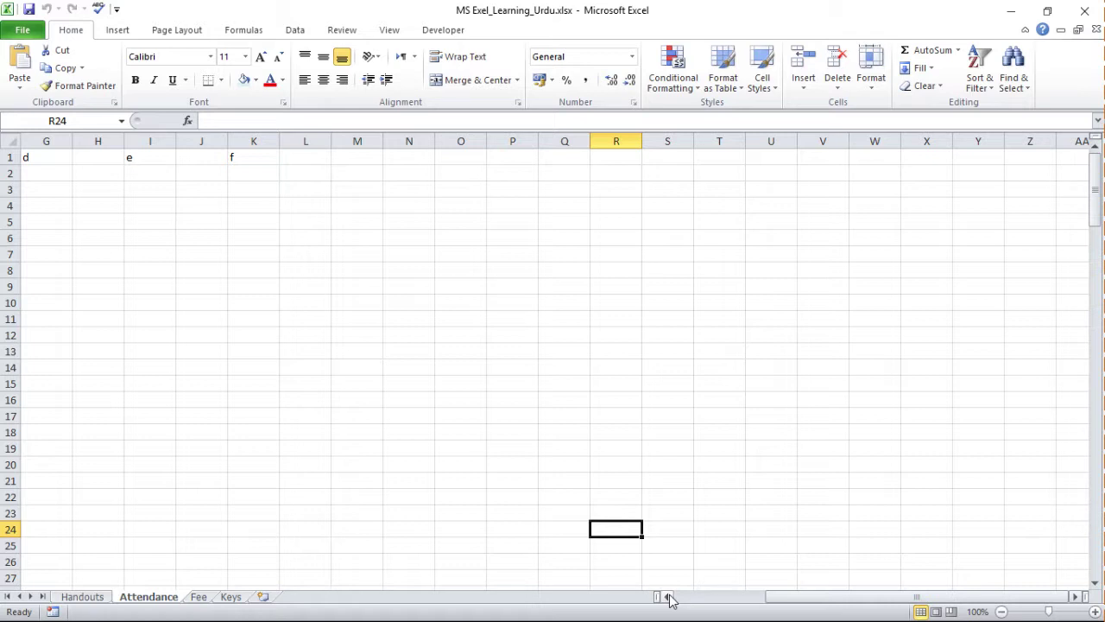
click(1075, 597)
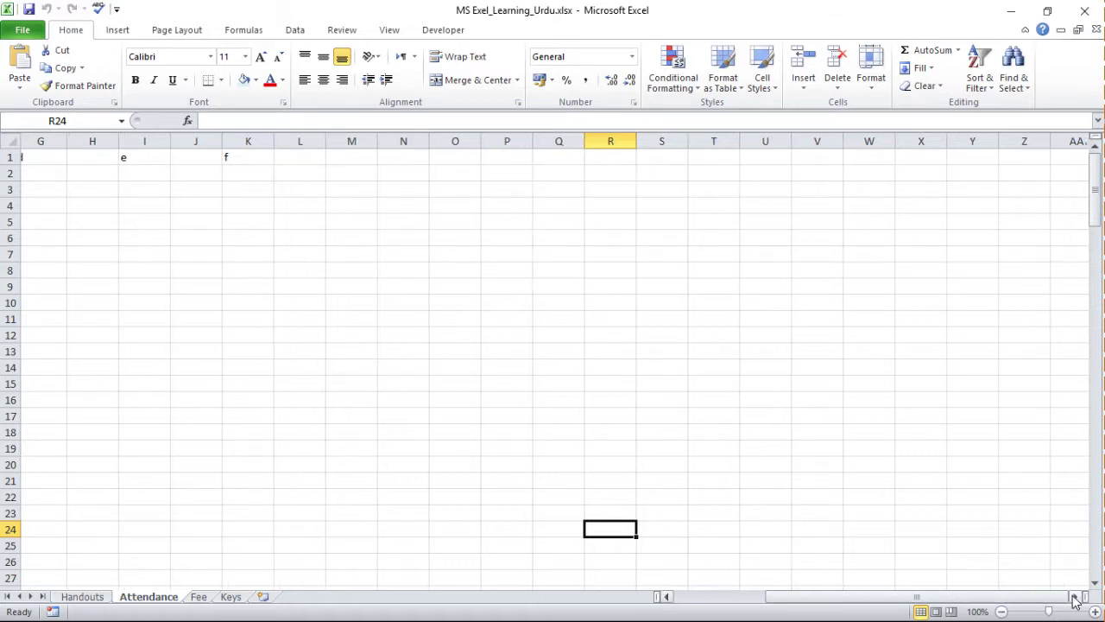
click(1075, 598)
click(1075, 598)
click(1075, 597)
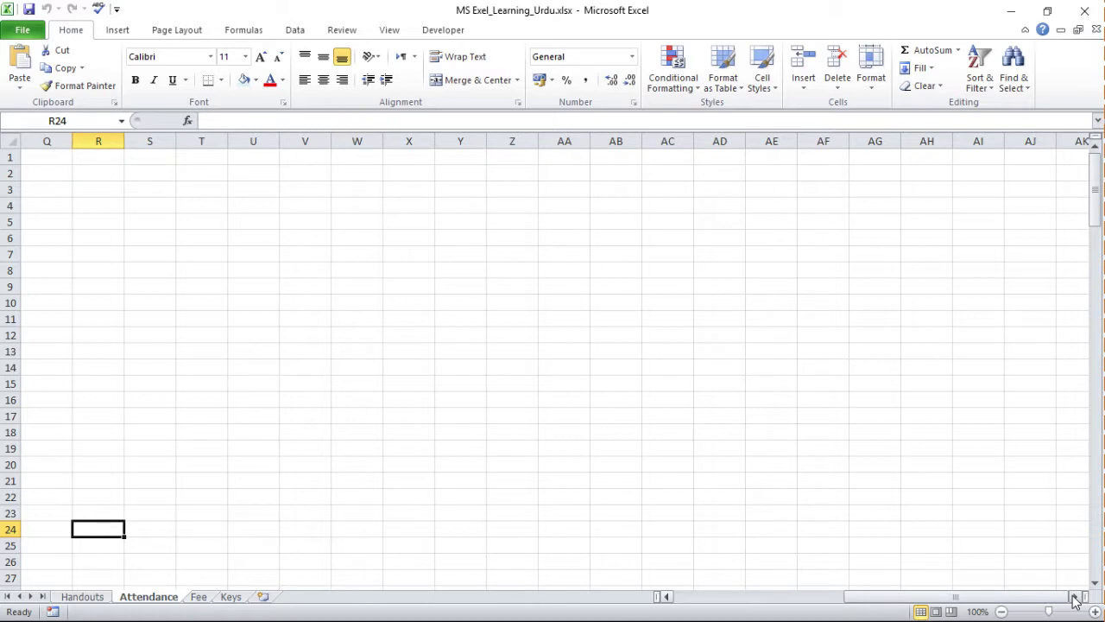
click(1075, 598)
click(1075, 597)
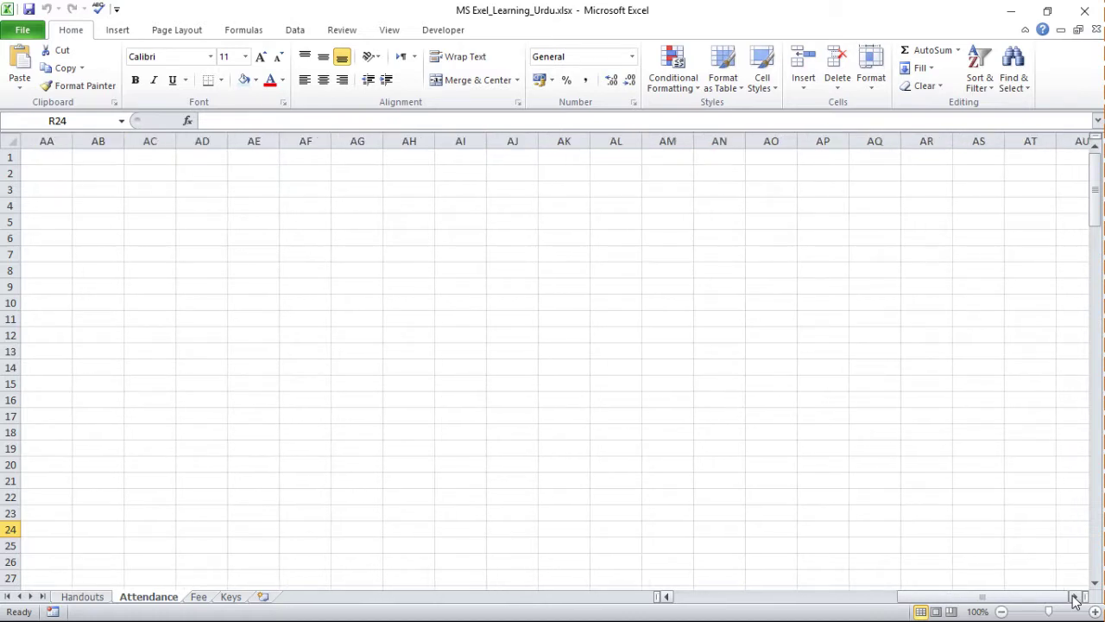
click(667, 597)
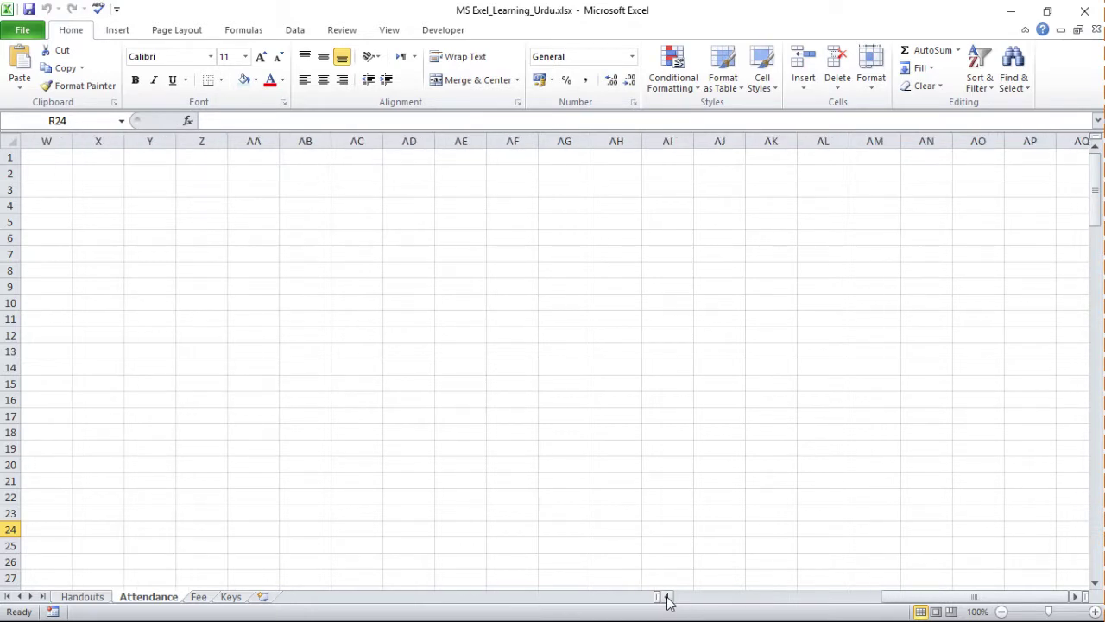
click(668, 597)
click(667, 598)
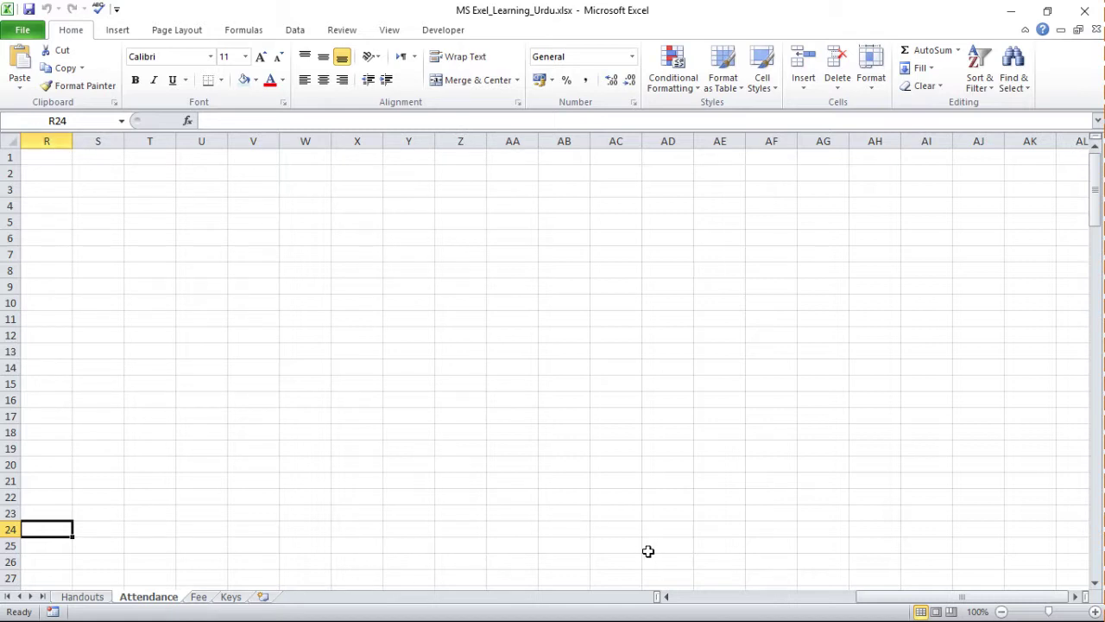
click(720, 597)
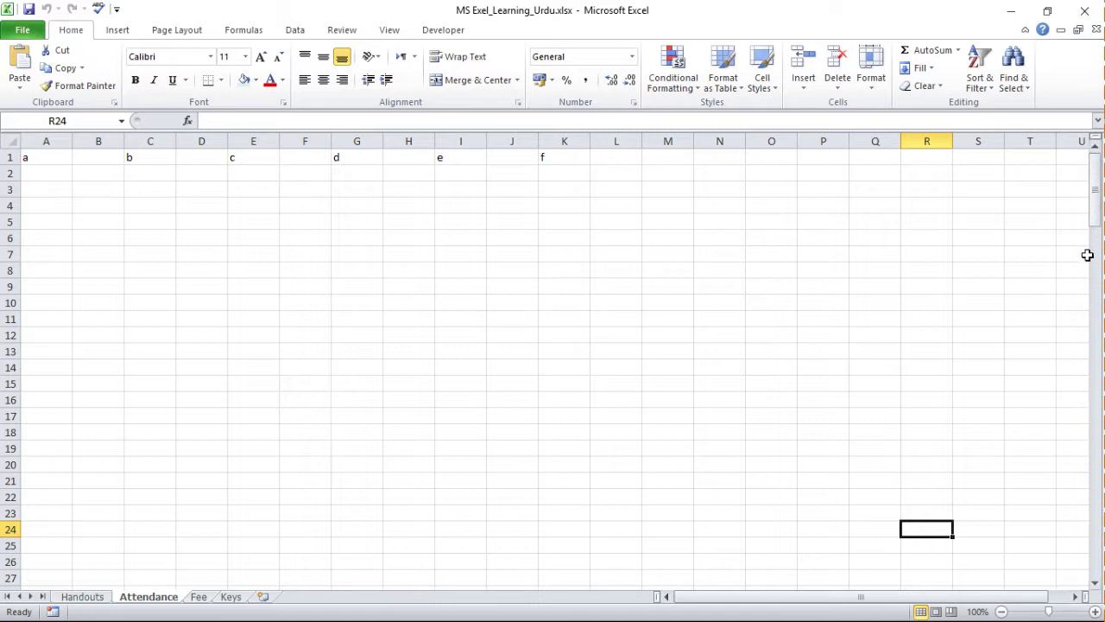
Look through the Attendance sheet's rows from row 1 down to row 92, first row by row and in larger jumps further down
click(1096, 587)
click(1096, 587)
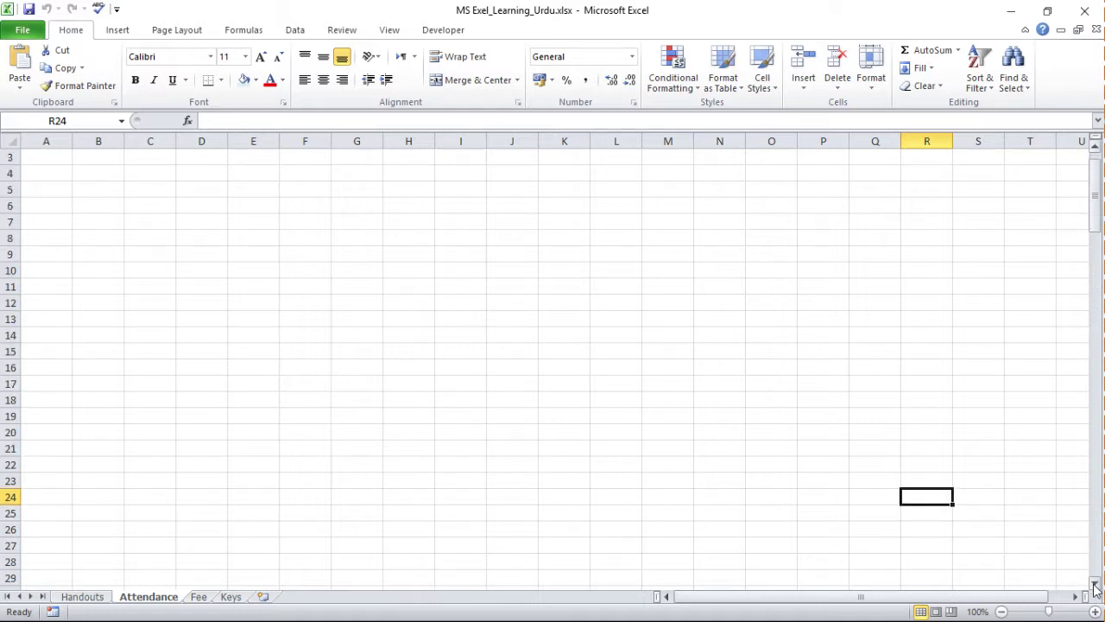
click(1095, 587)
click(1095, 587)
click(1095, 587)
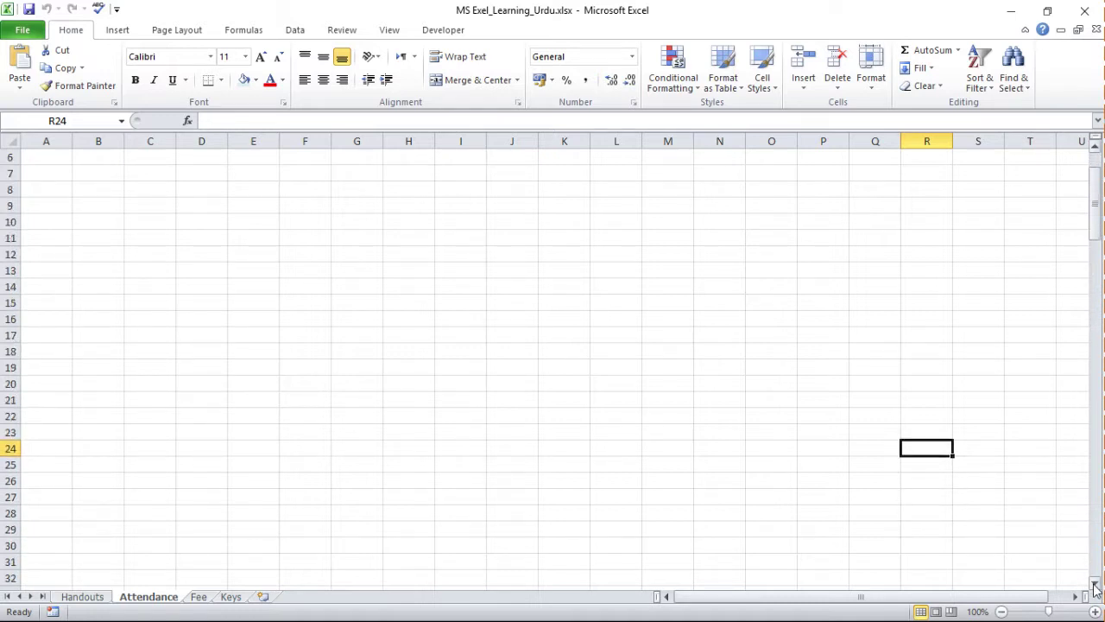
click(1096, 587)
click(1096, 587)
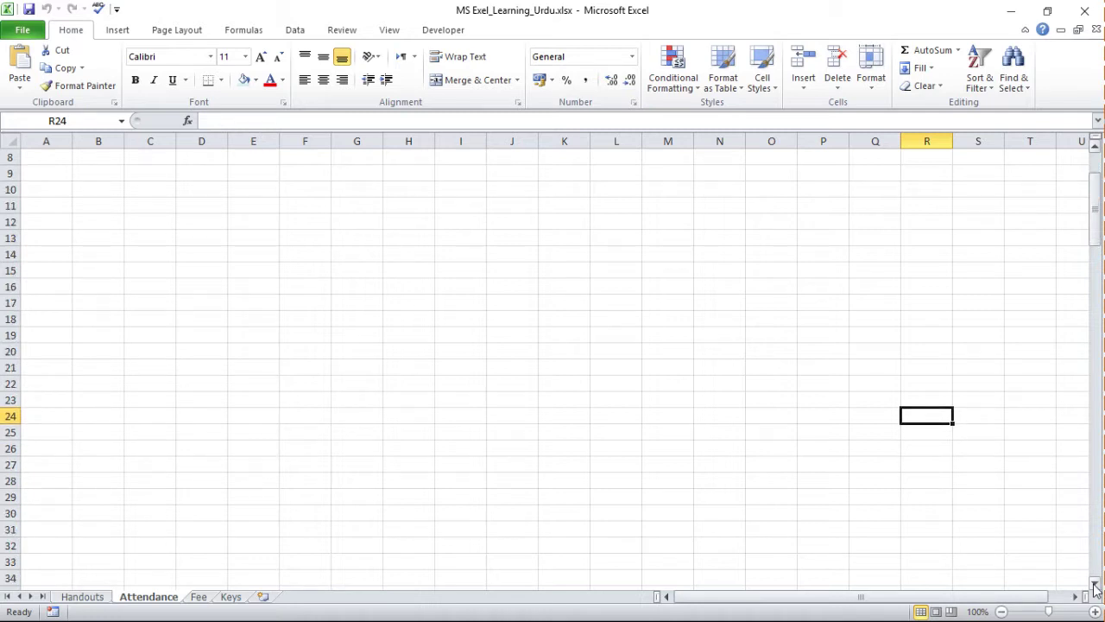
click(1096, 587)
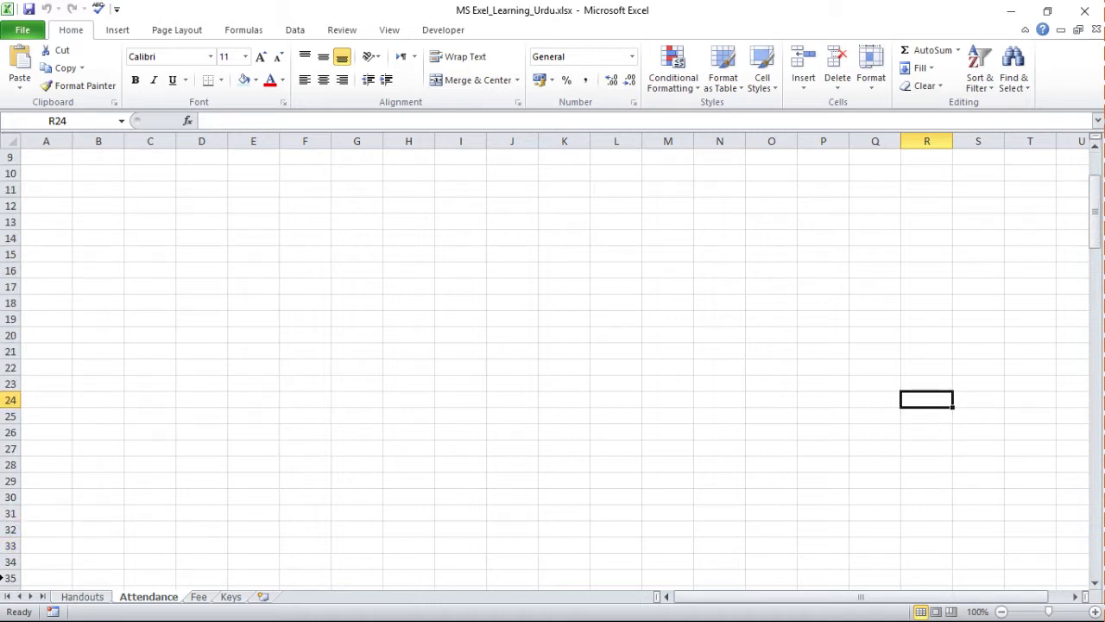
click(1095, 583)
click(1096, 584)
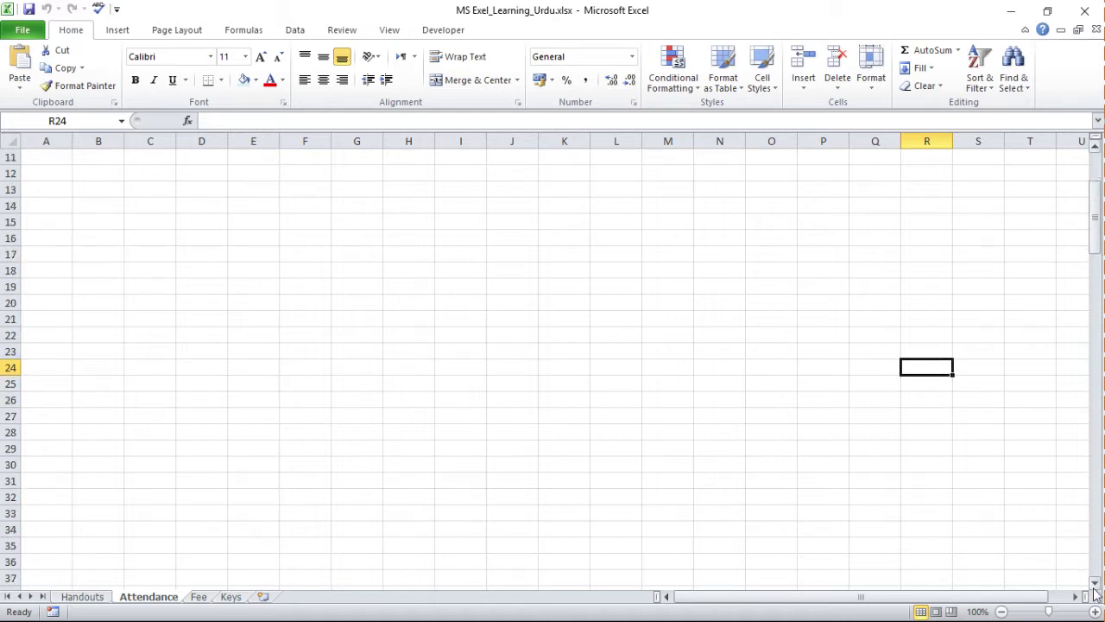
click(1095, 584)
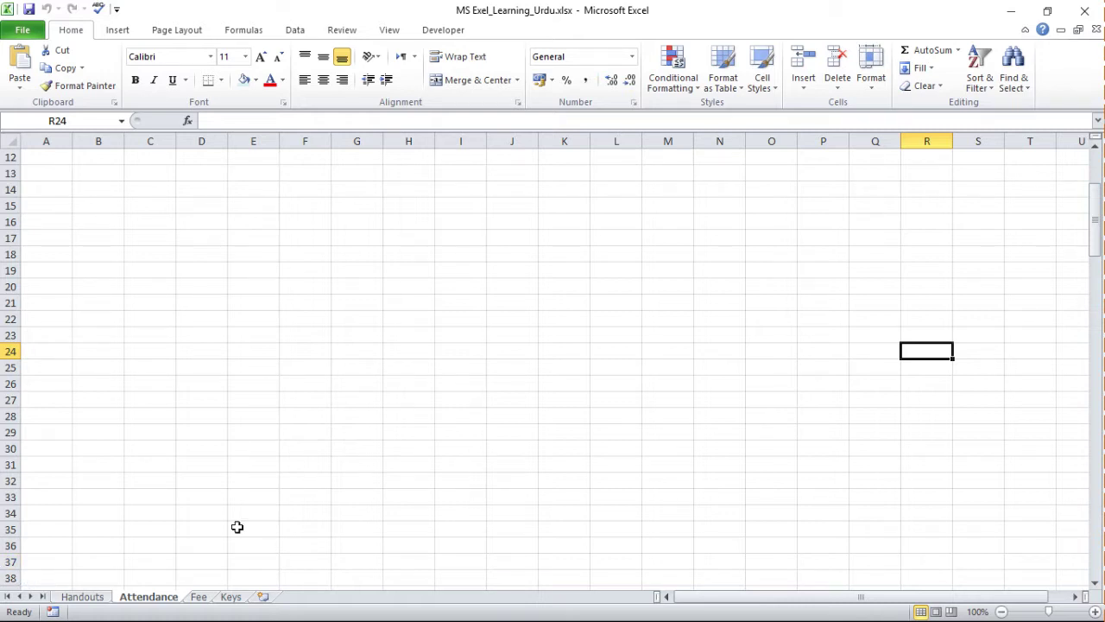
click(1096, 498)
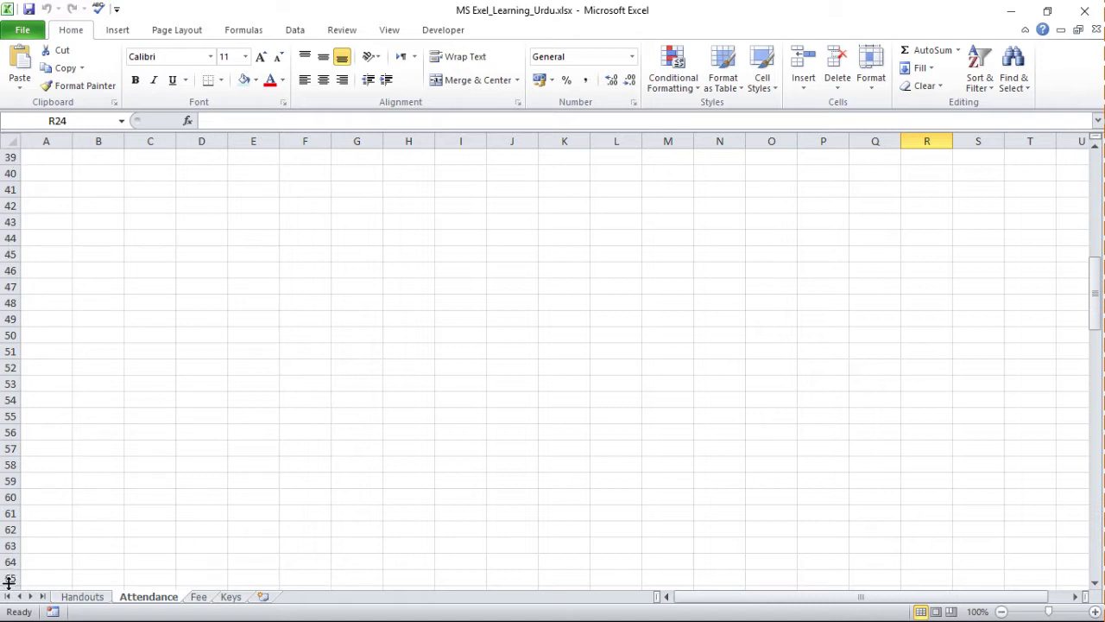
click(1094, 536)
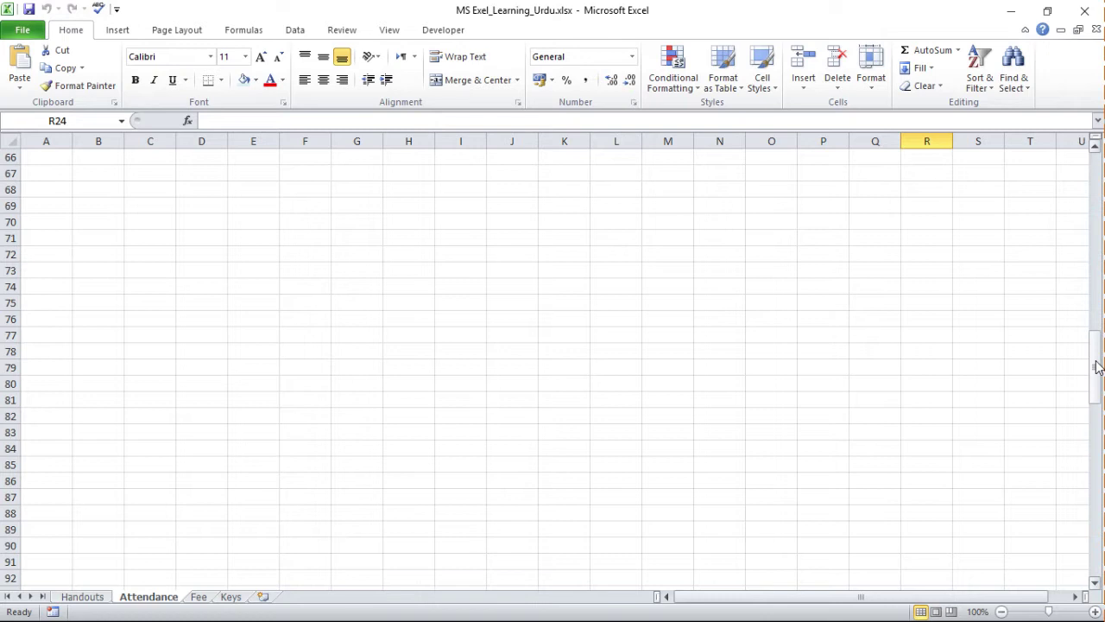
Select cells O74:O75 on the Attendance sheet and return to row 1
click(782, 286)
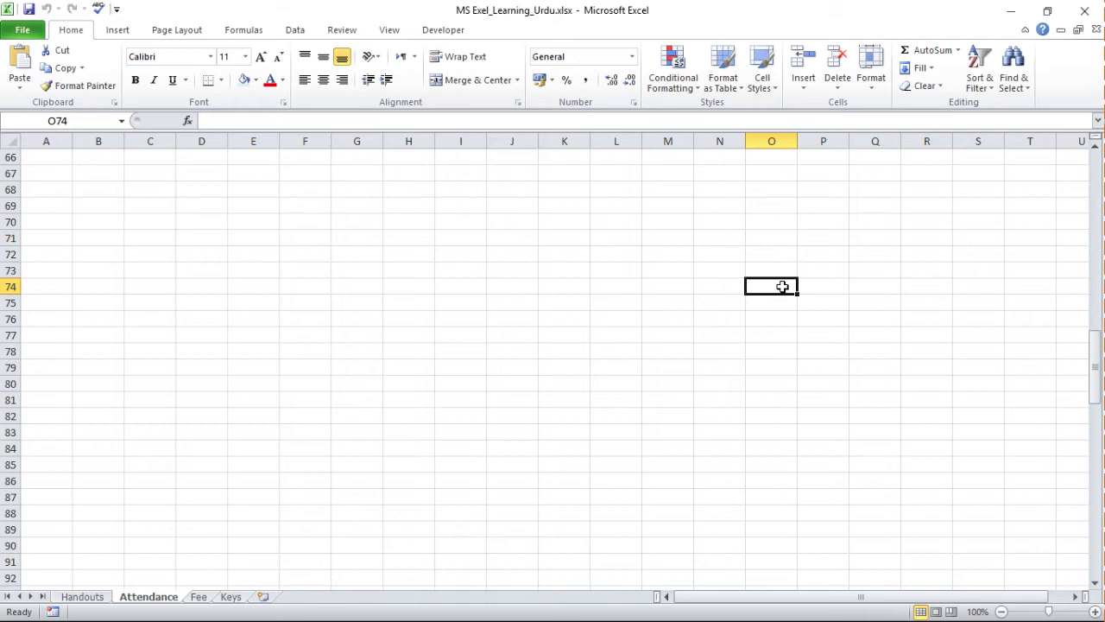
drag(782, 286, 778, 306)
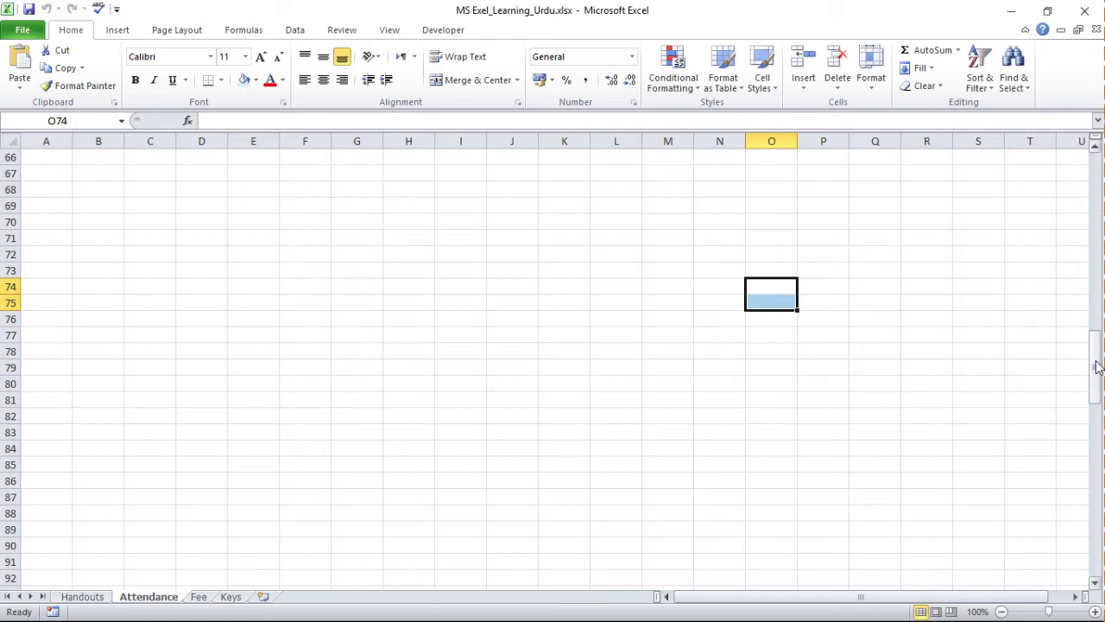
drag(1097, 366, 1092, 162)
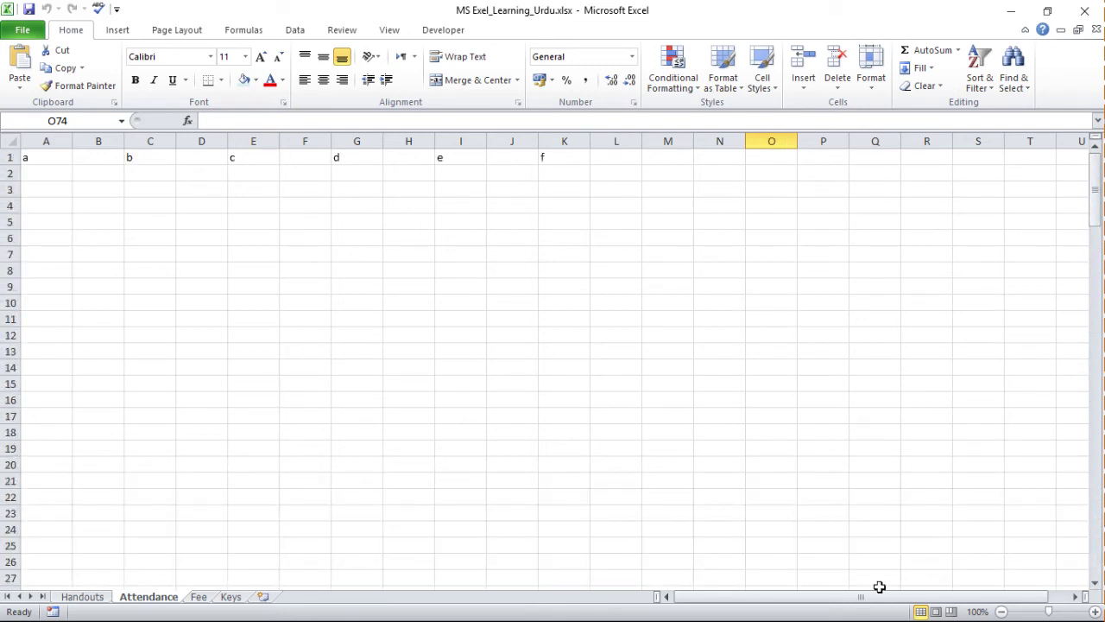
drag(866, 602, 840, 615)
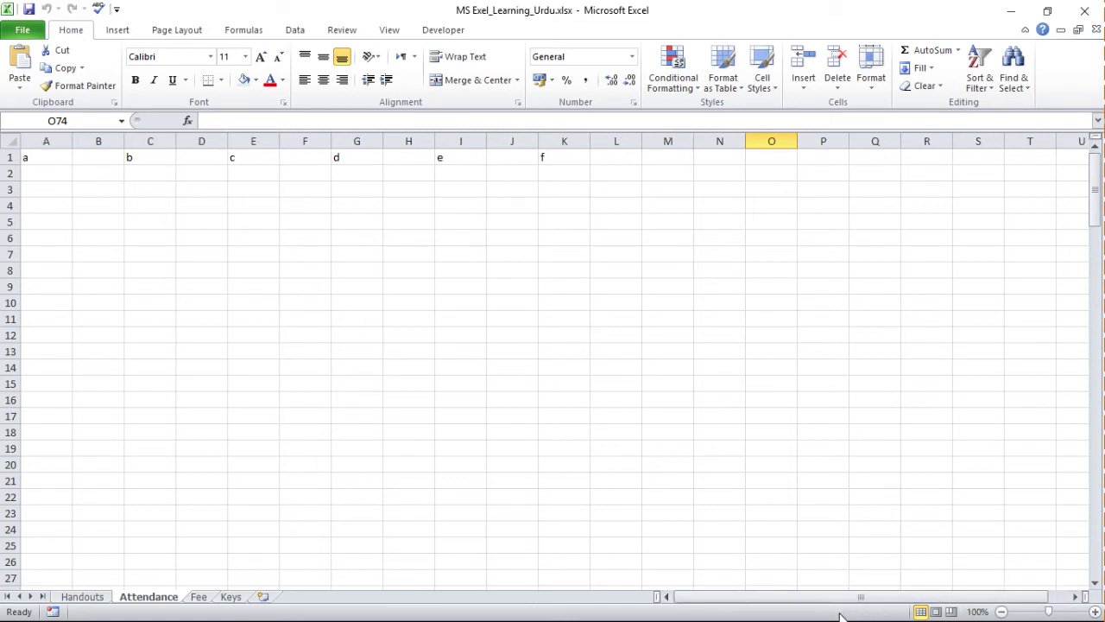